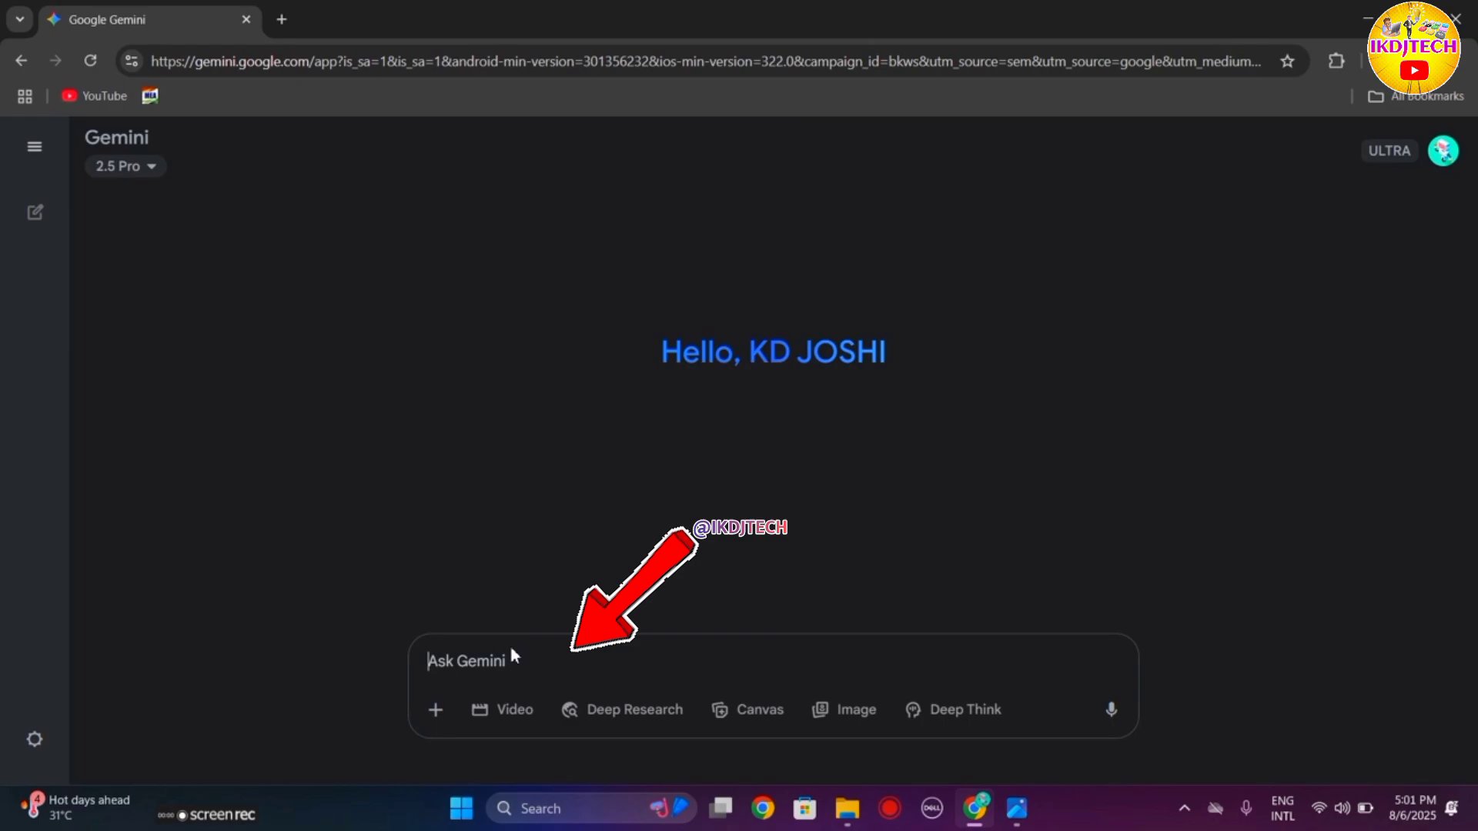
Step: Ask for a futuristic-adventure story with cartoon illustrations about this picture, previewing the winter photo
type("Create a")
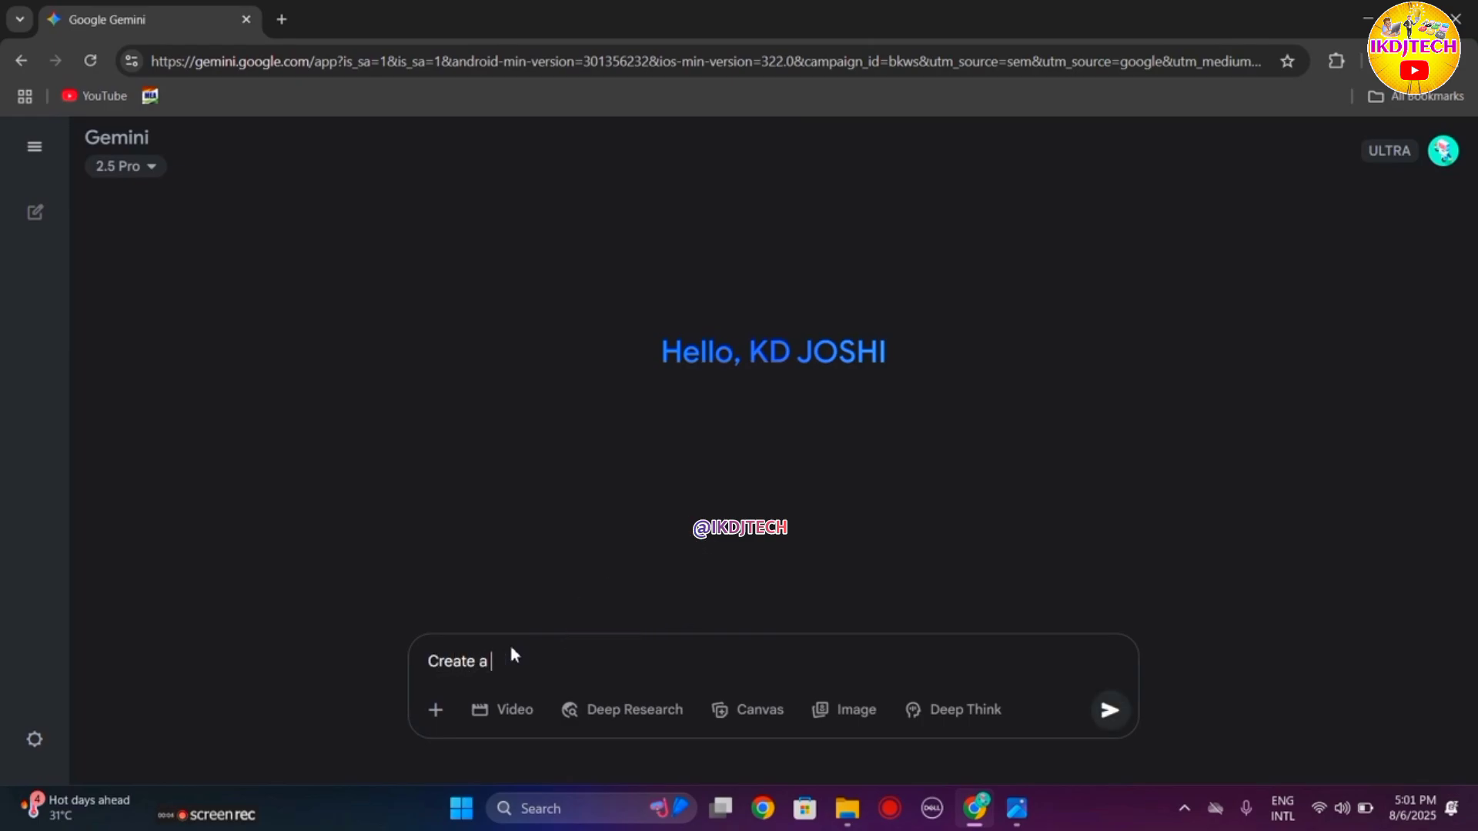
type(" storybook about t")
type("his picture")
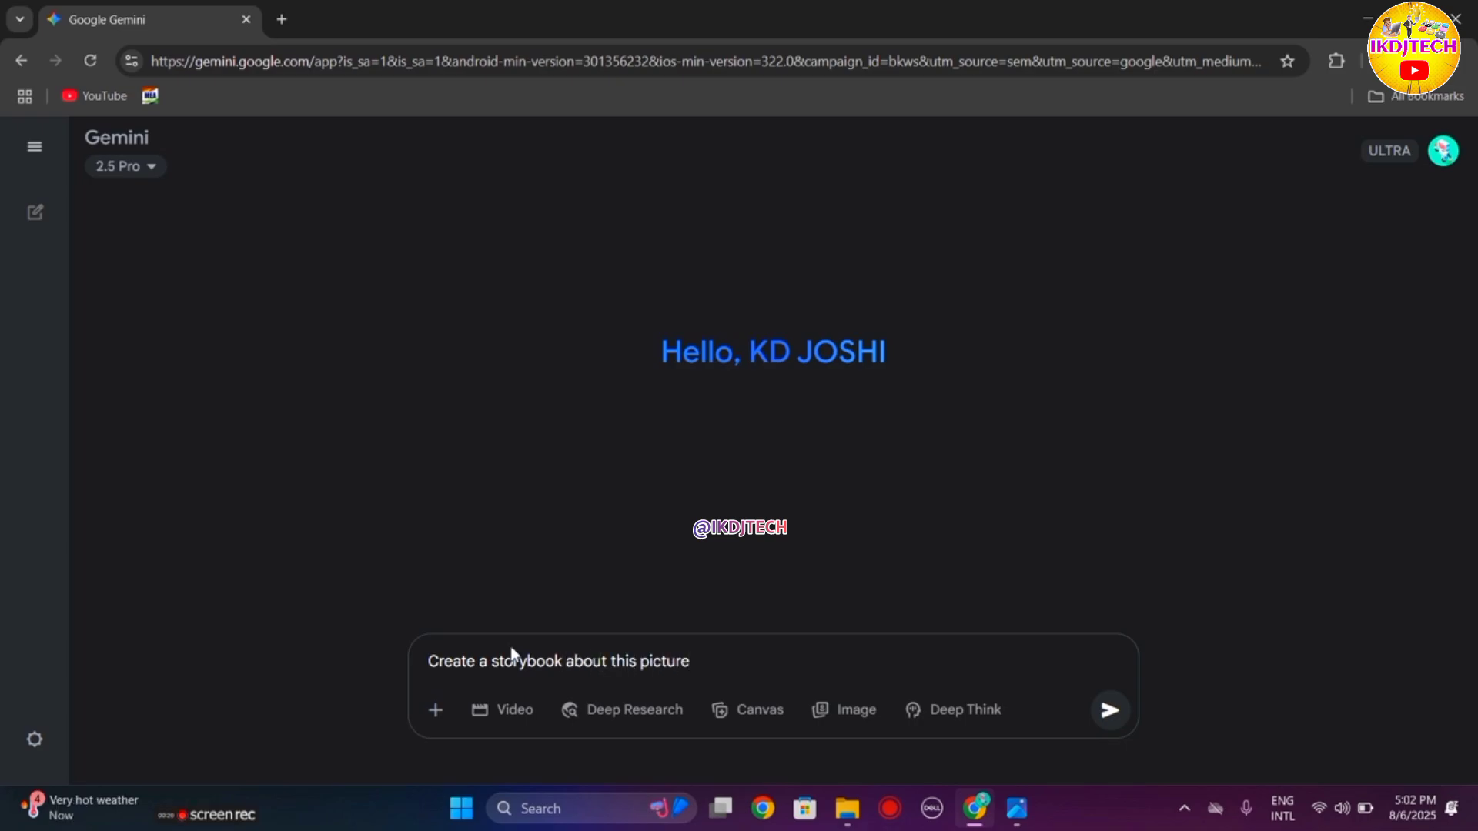
type(", make it a futuris")
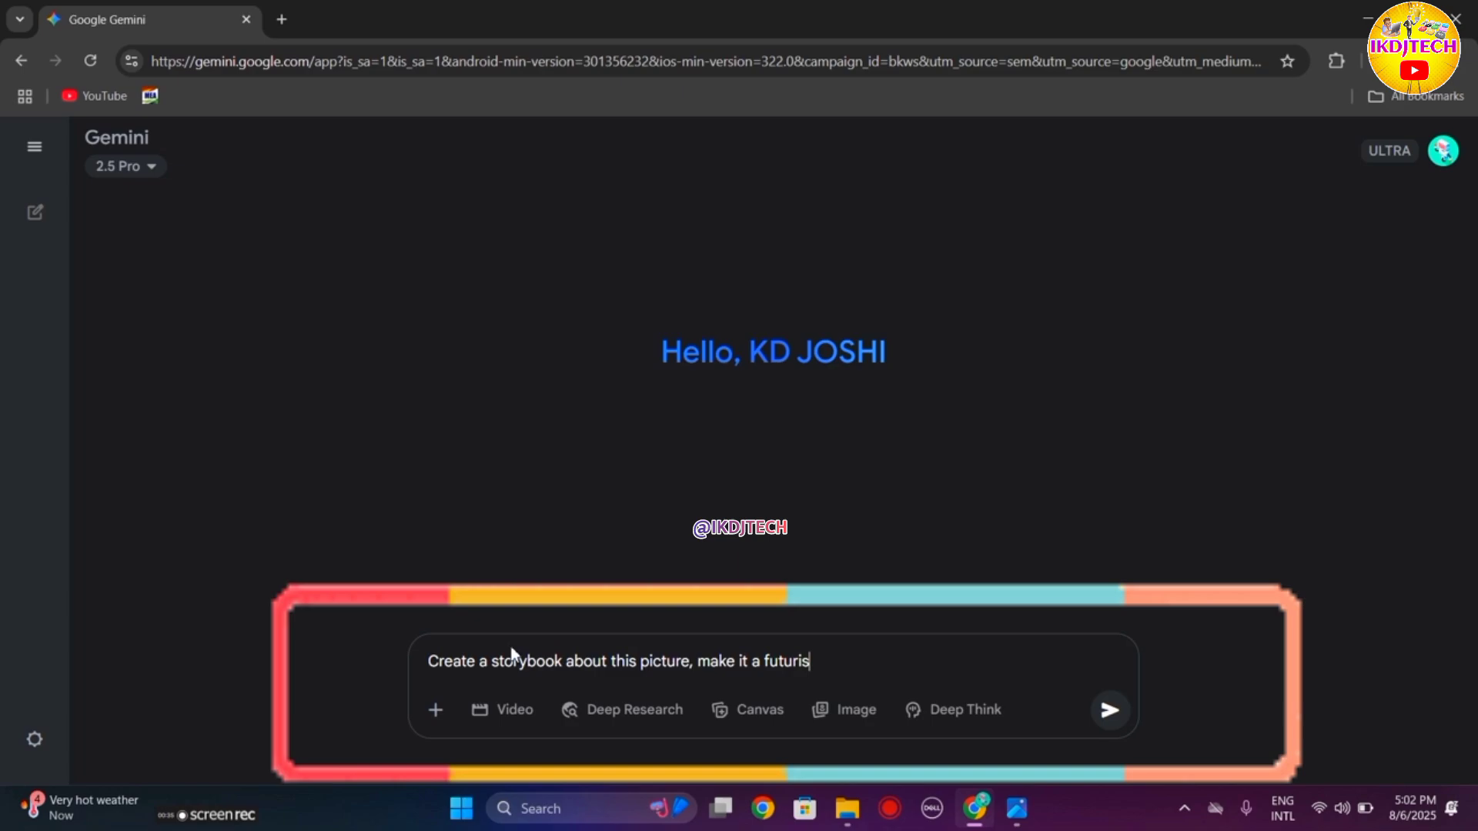
type("tic adv")
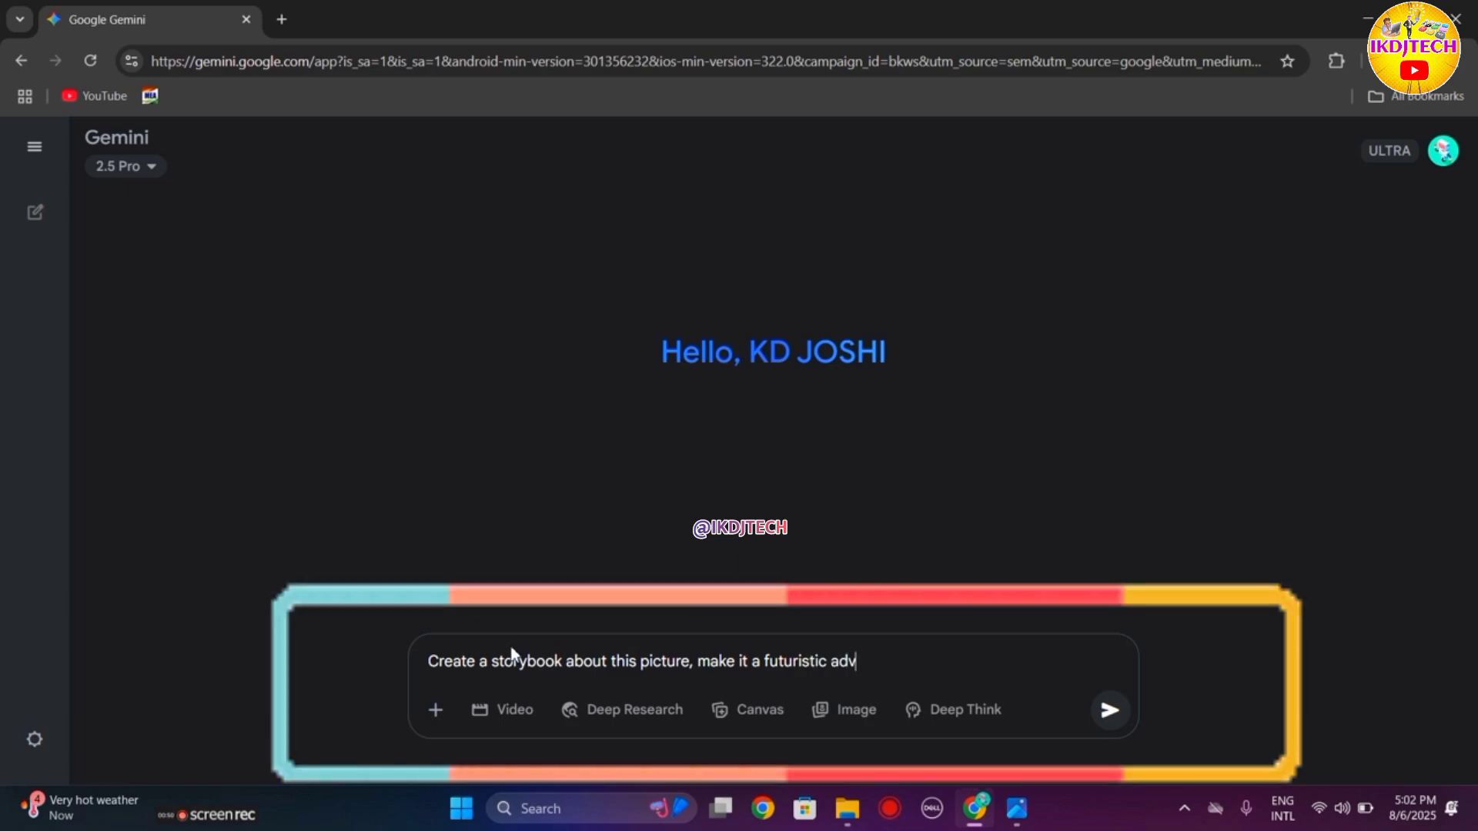
type("enture ")
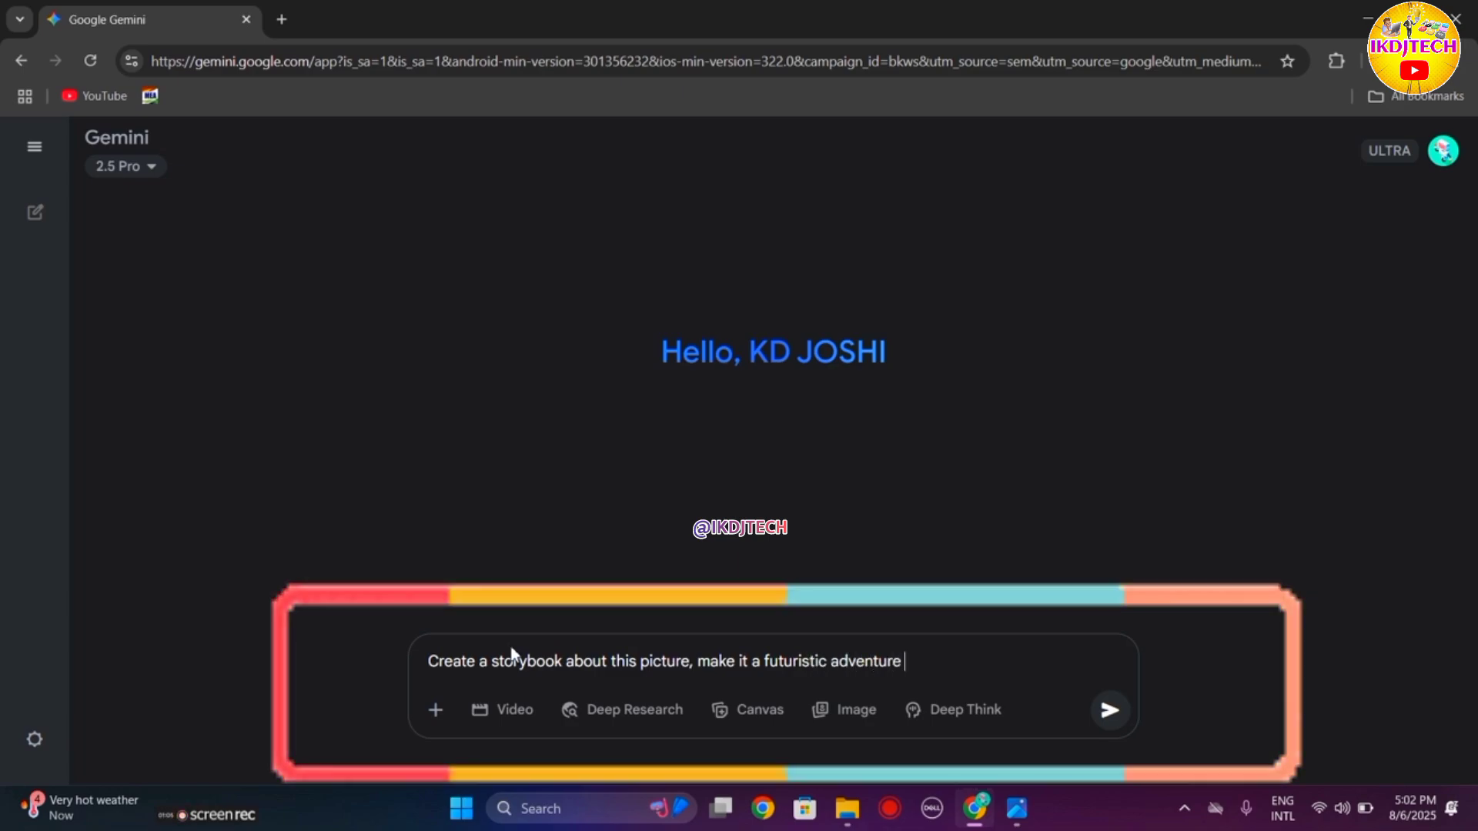
type("and illustration should ")
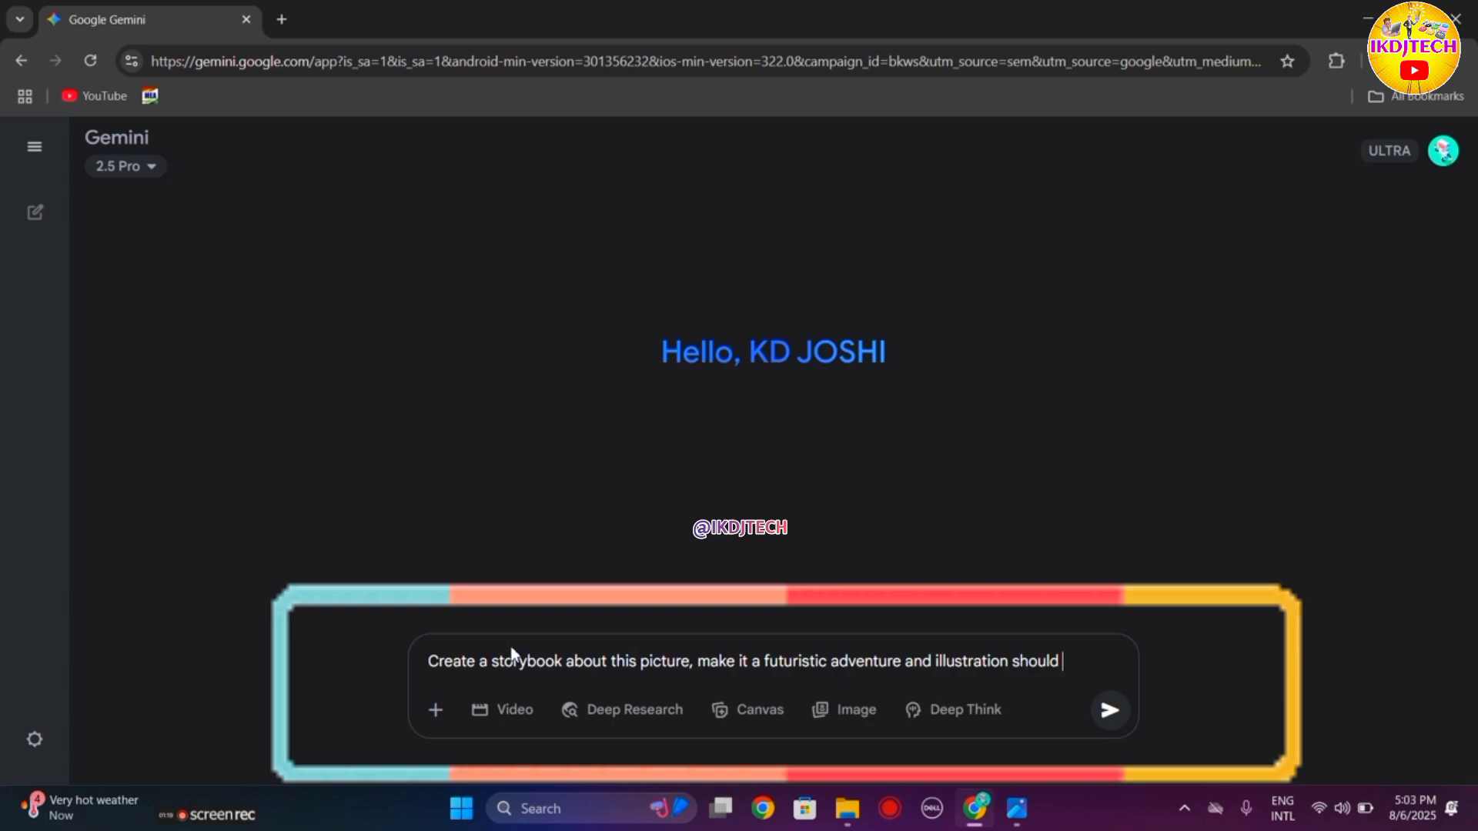
type("be in cartoon")
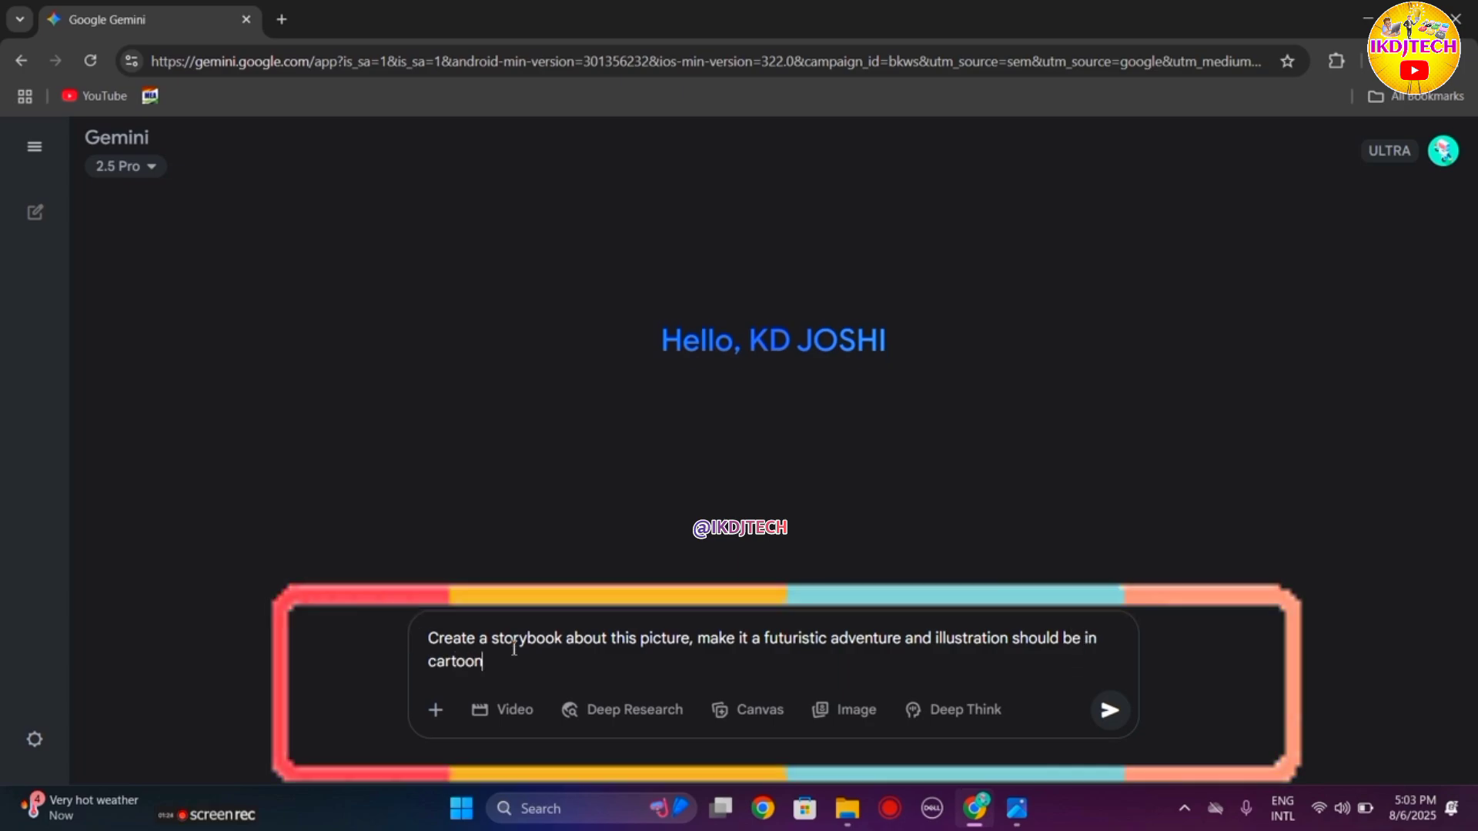
type(".")
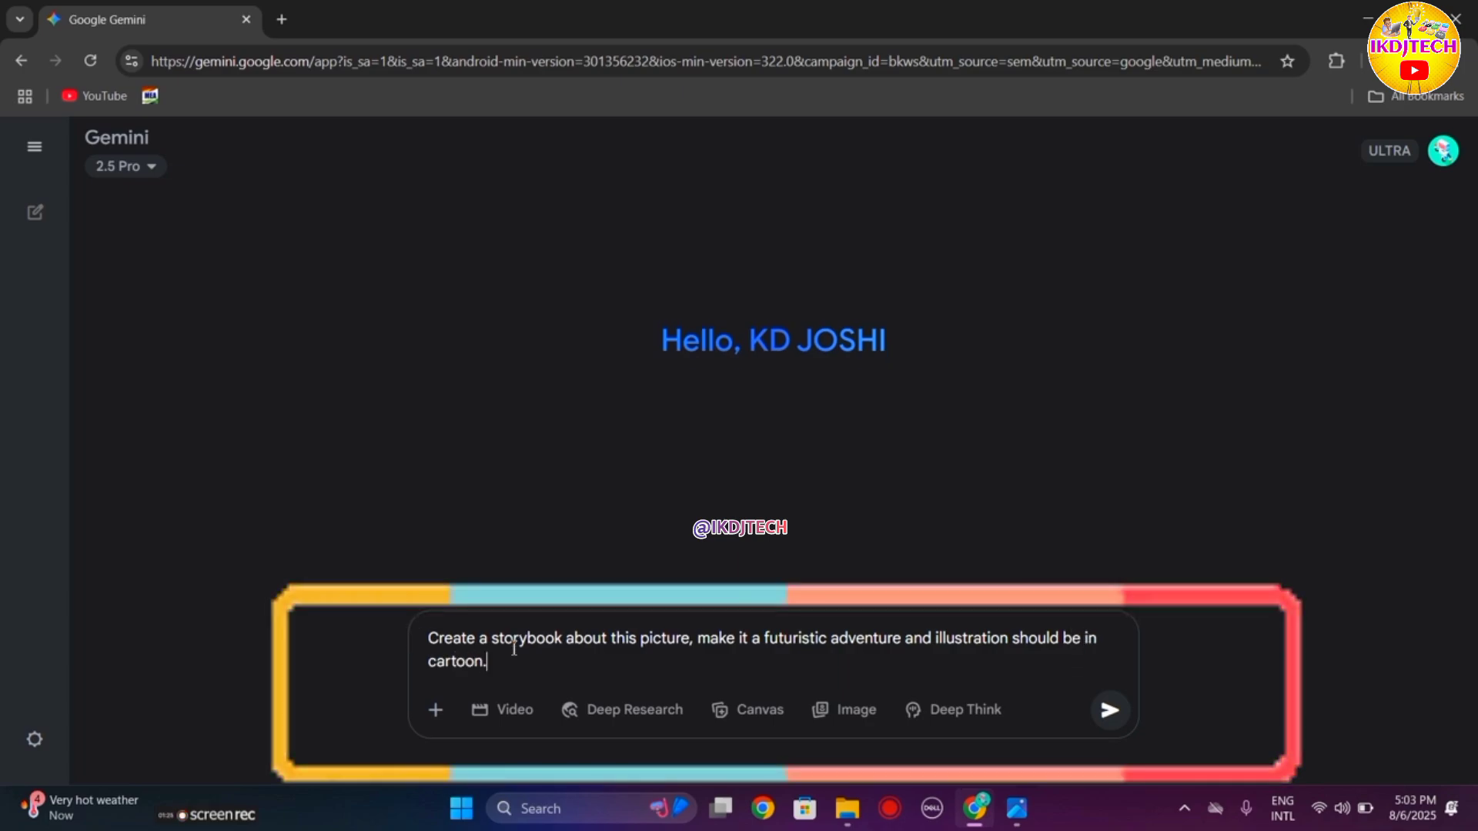
left_click(1017, 808)
key("Right")
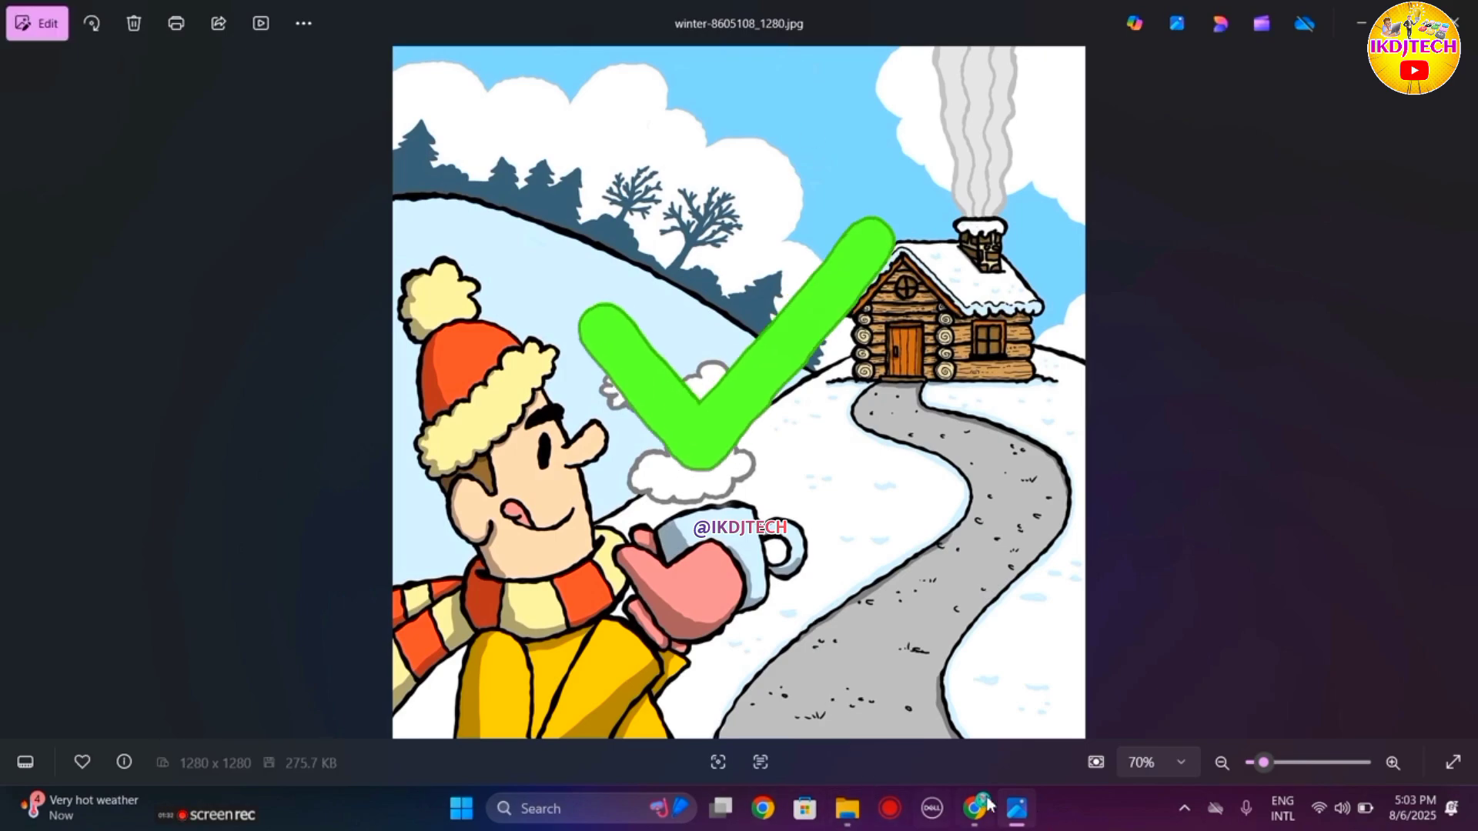
mouse_move(974, 808)
left_click(973, 735)
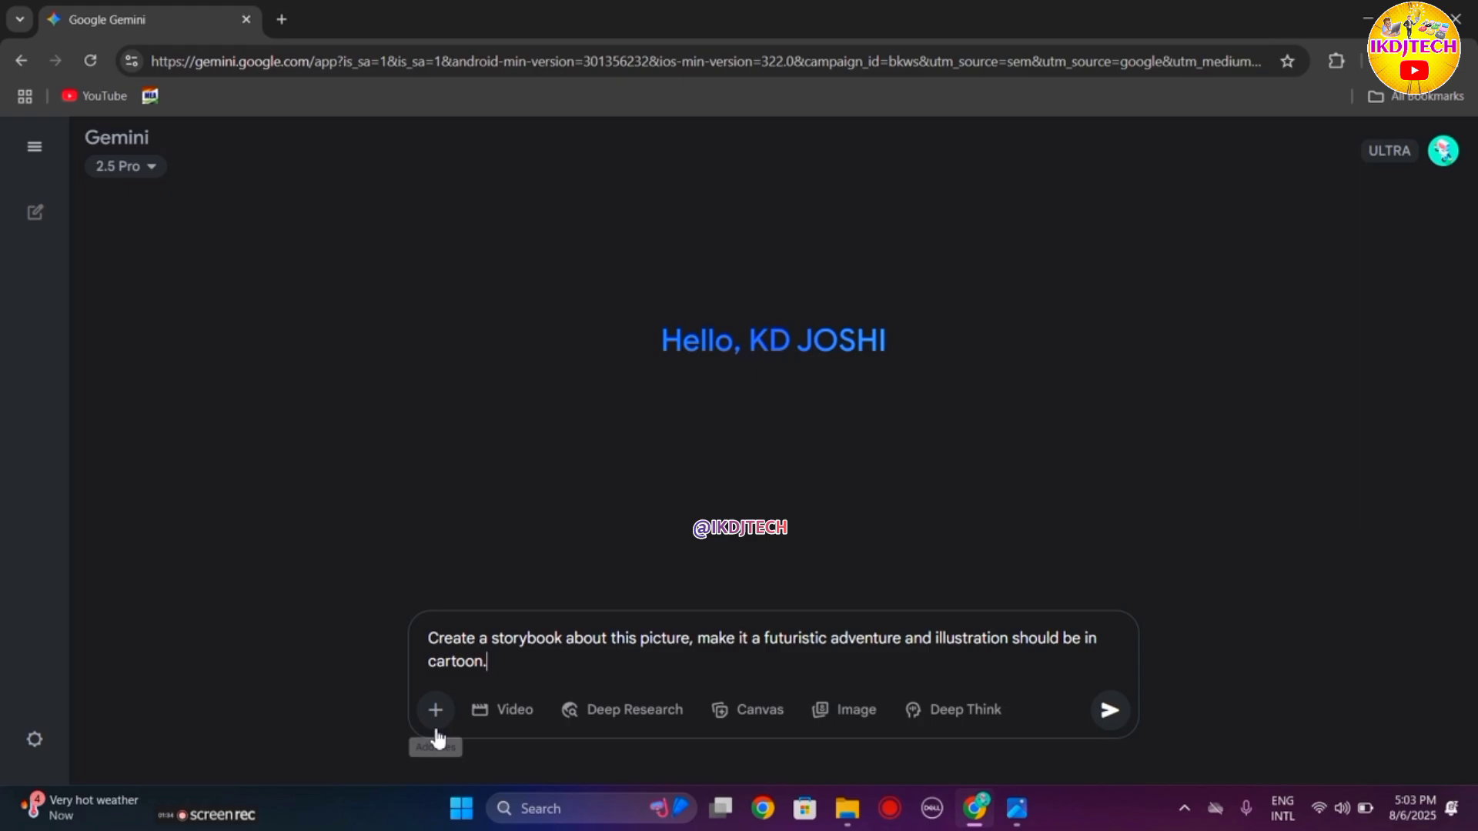
Step: Attach the winter-8605108_1280 picture to the prompt from the computer
left_click(433, 706)
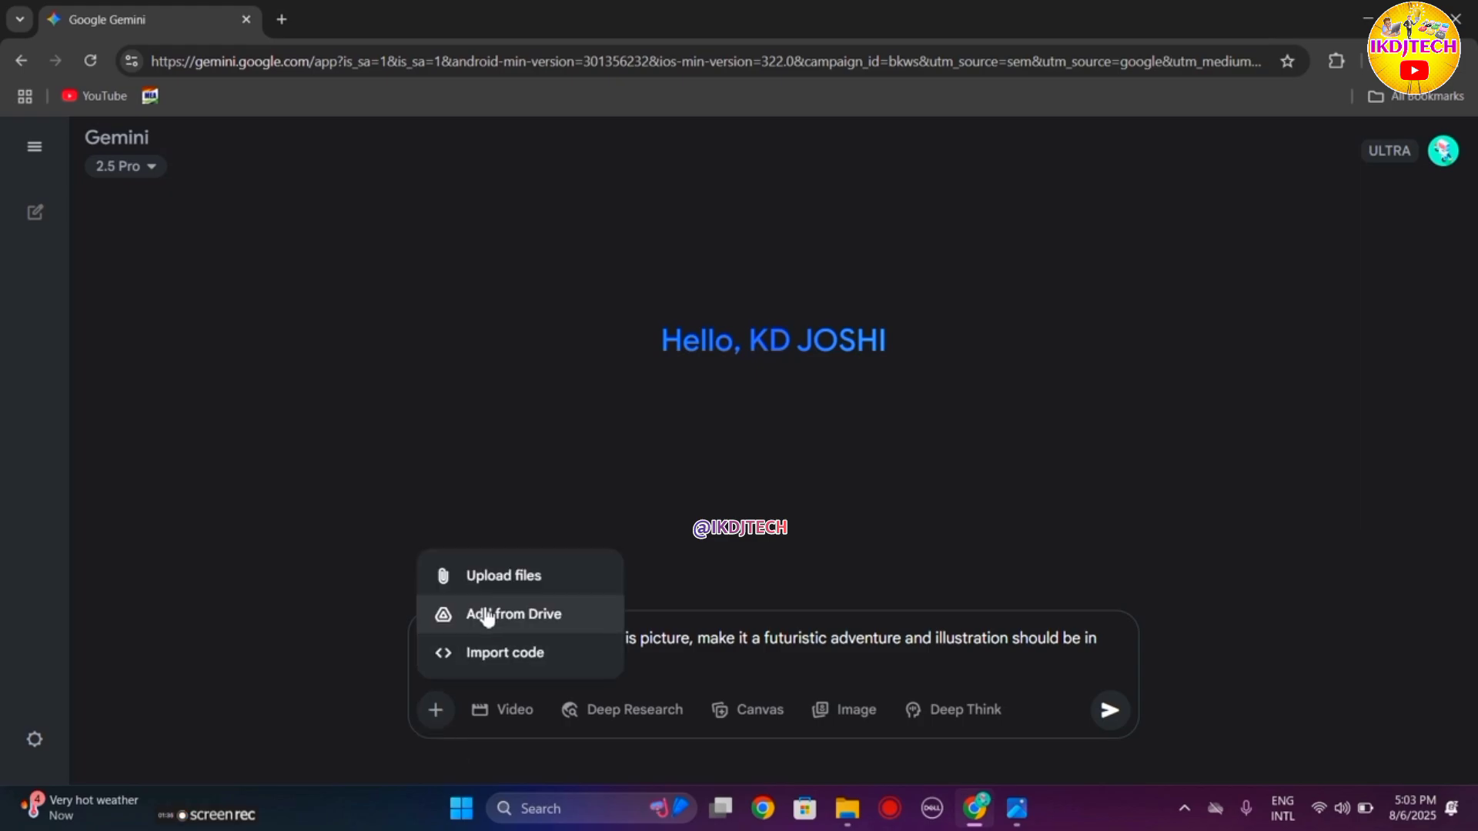
left_click(524, 583)
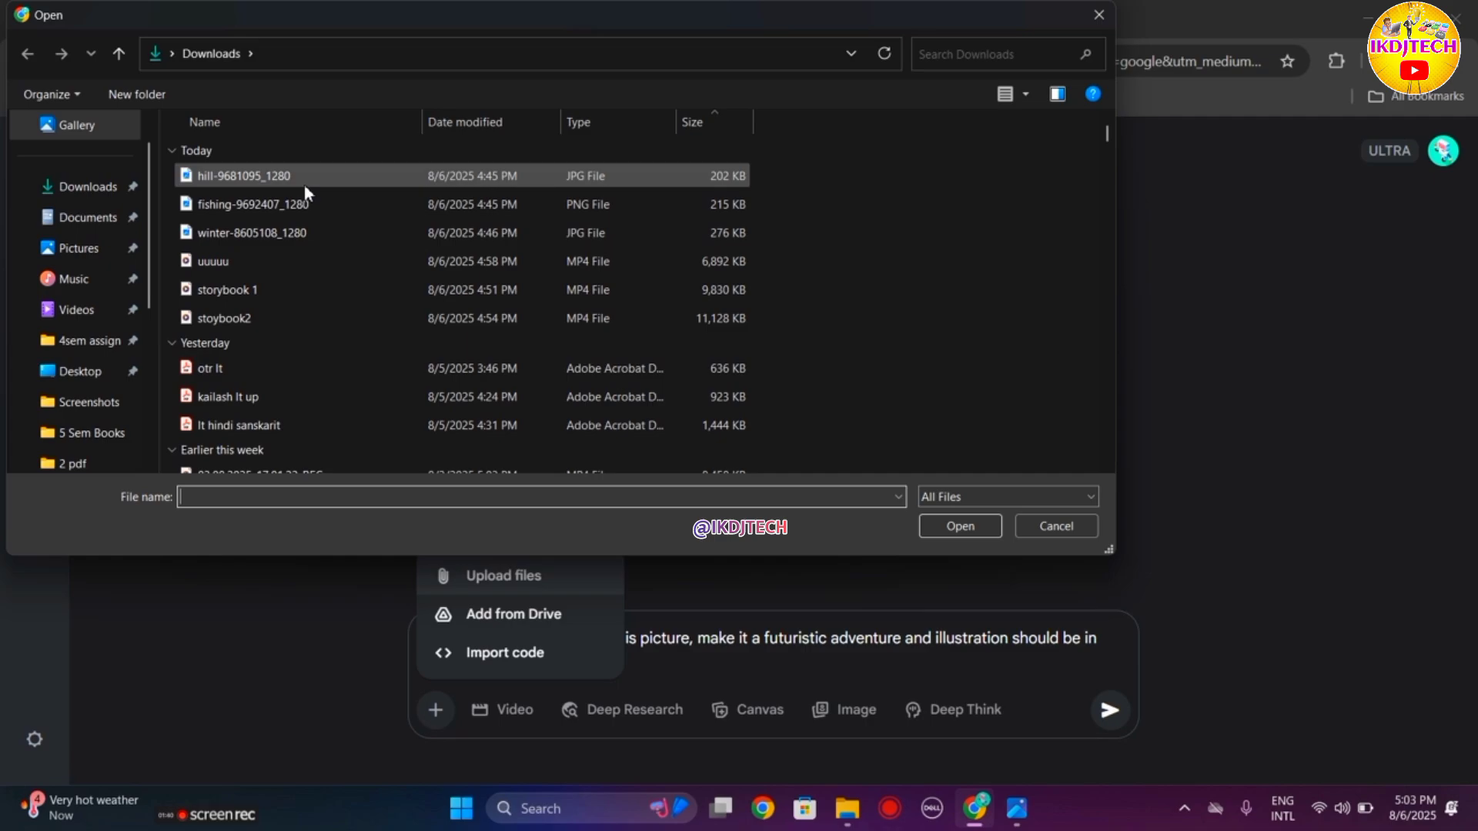
left_click(277, 231)
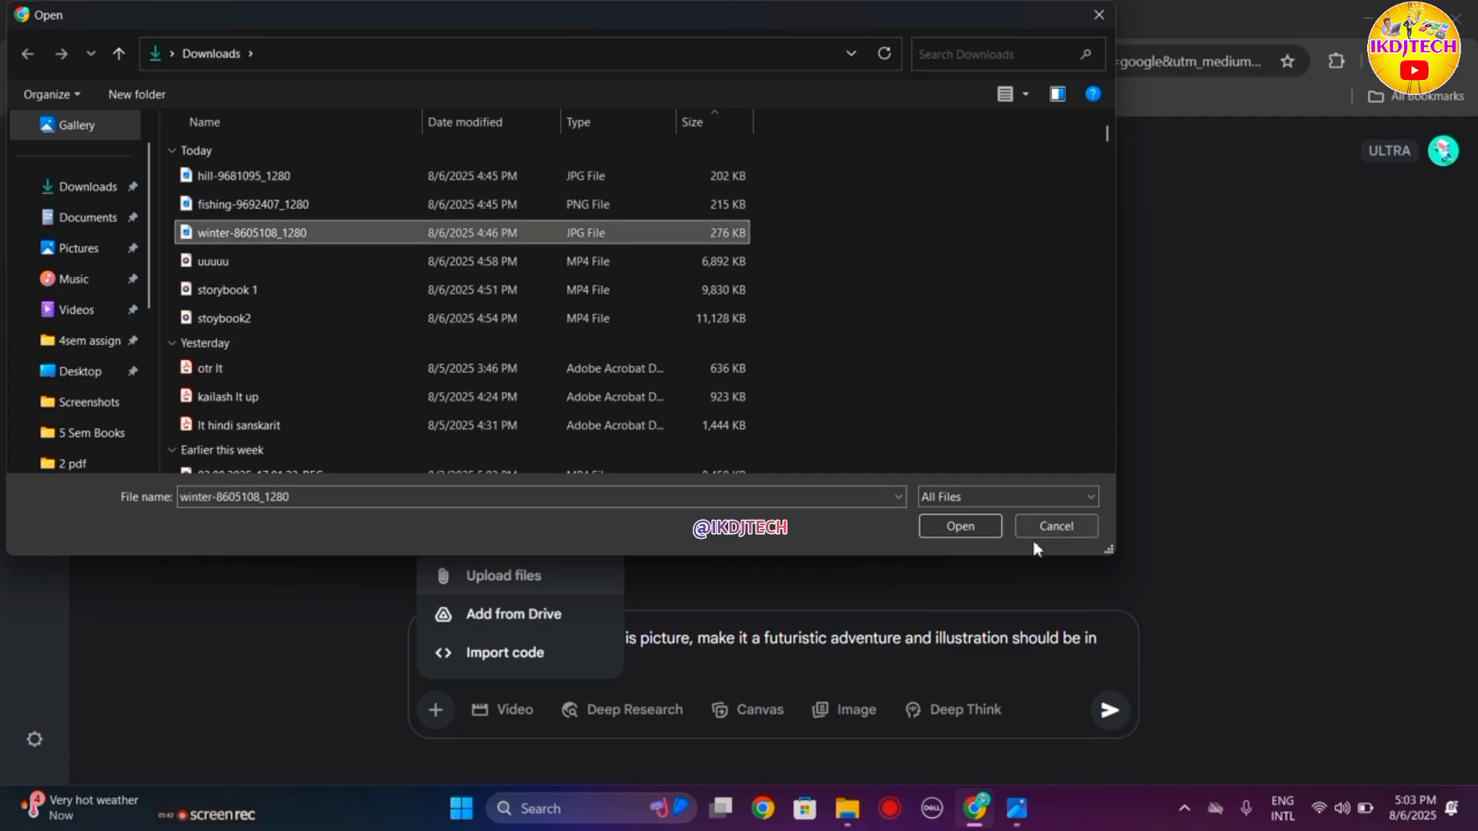
left_click(984, 527)
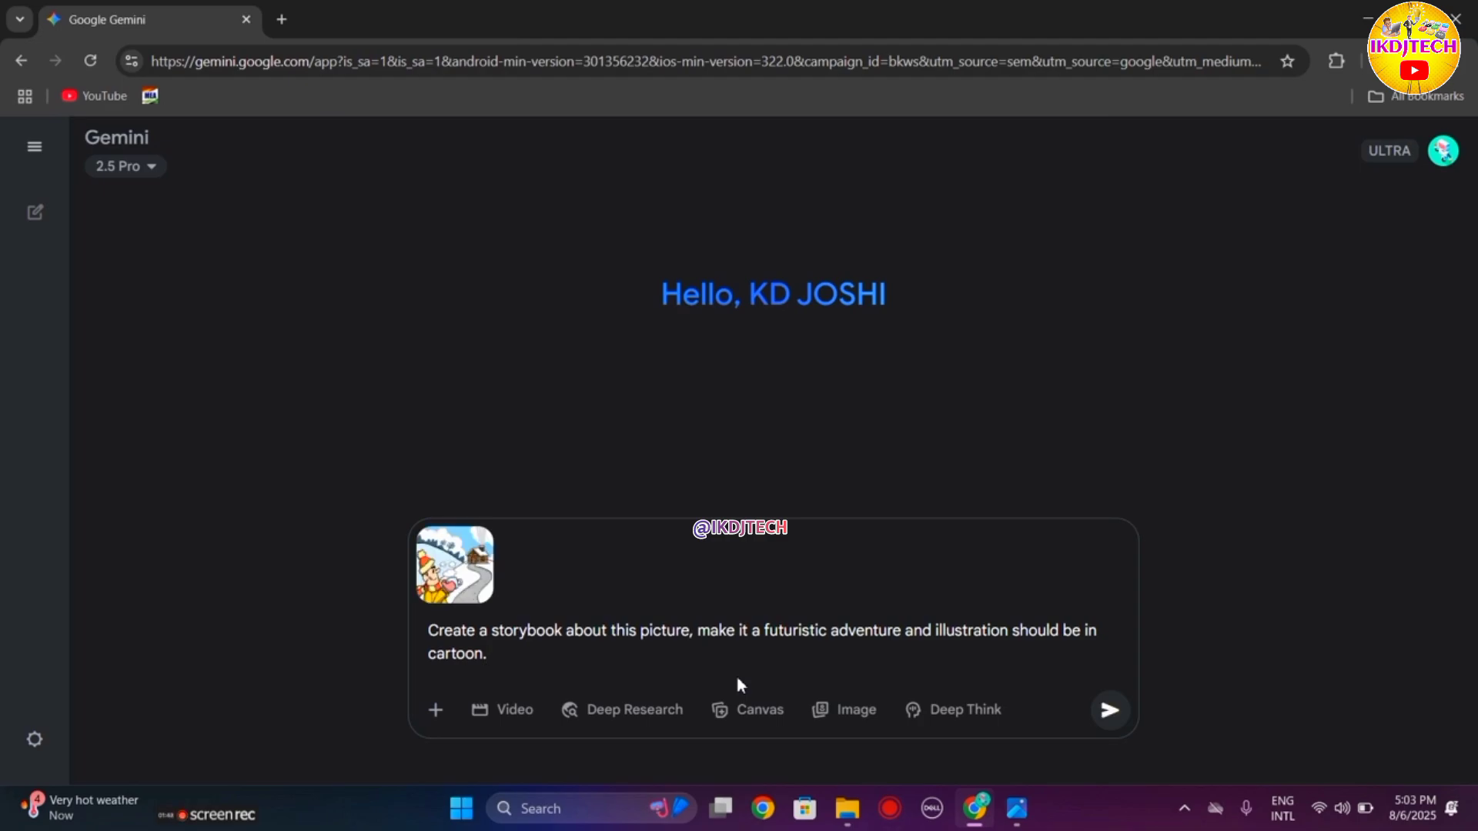
Step: Send the prompt with the attached picture and let Gemini generate the storybook
left_click(1109, 712)
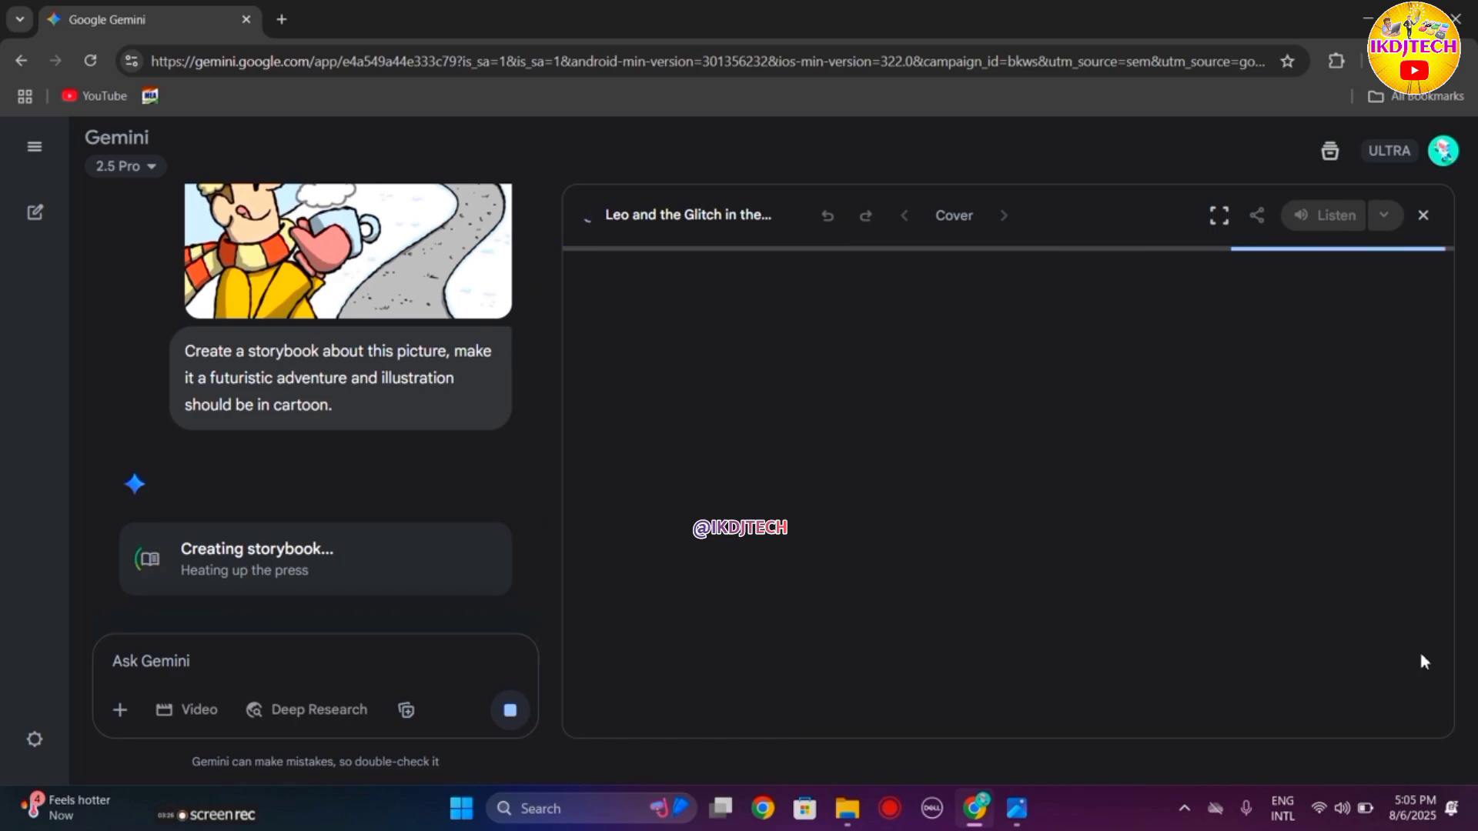
left_click_drag(539, 447, 557, 495)
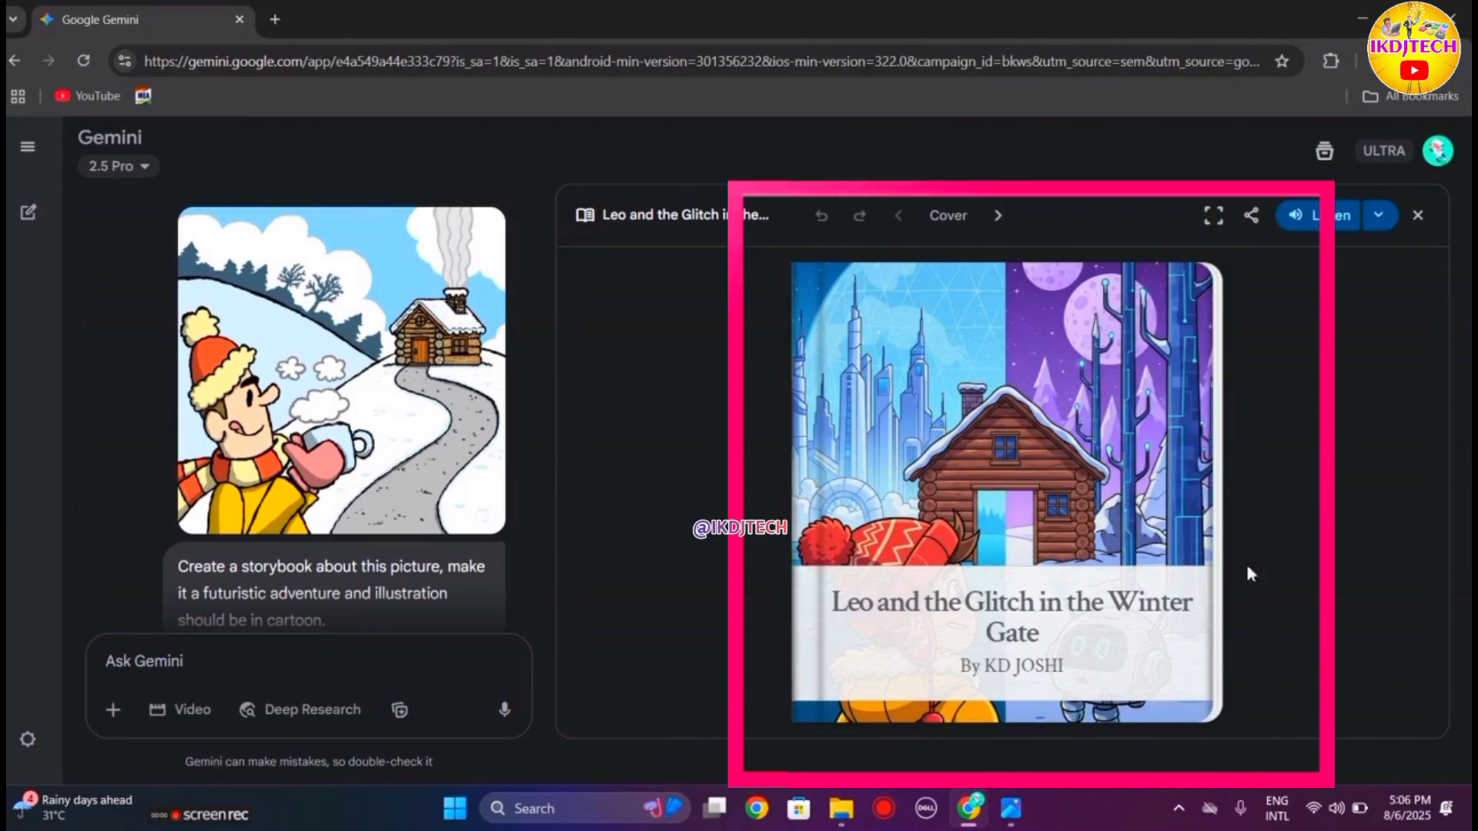
Step: Page through the storybook from the cover to the final page, 10 of 10
left_click(1002, 236)
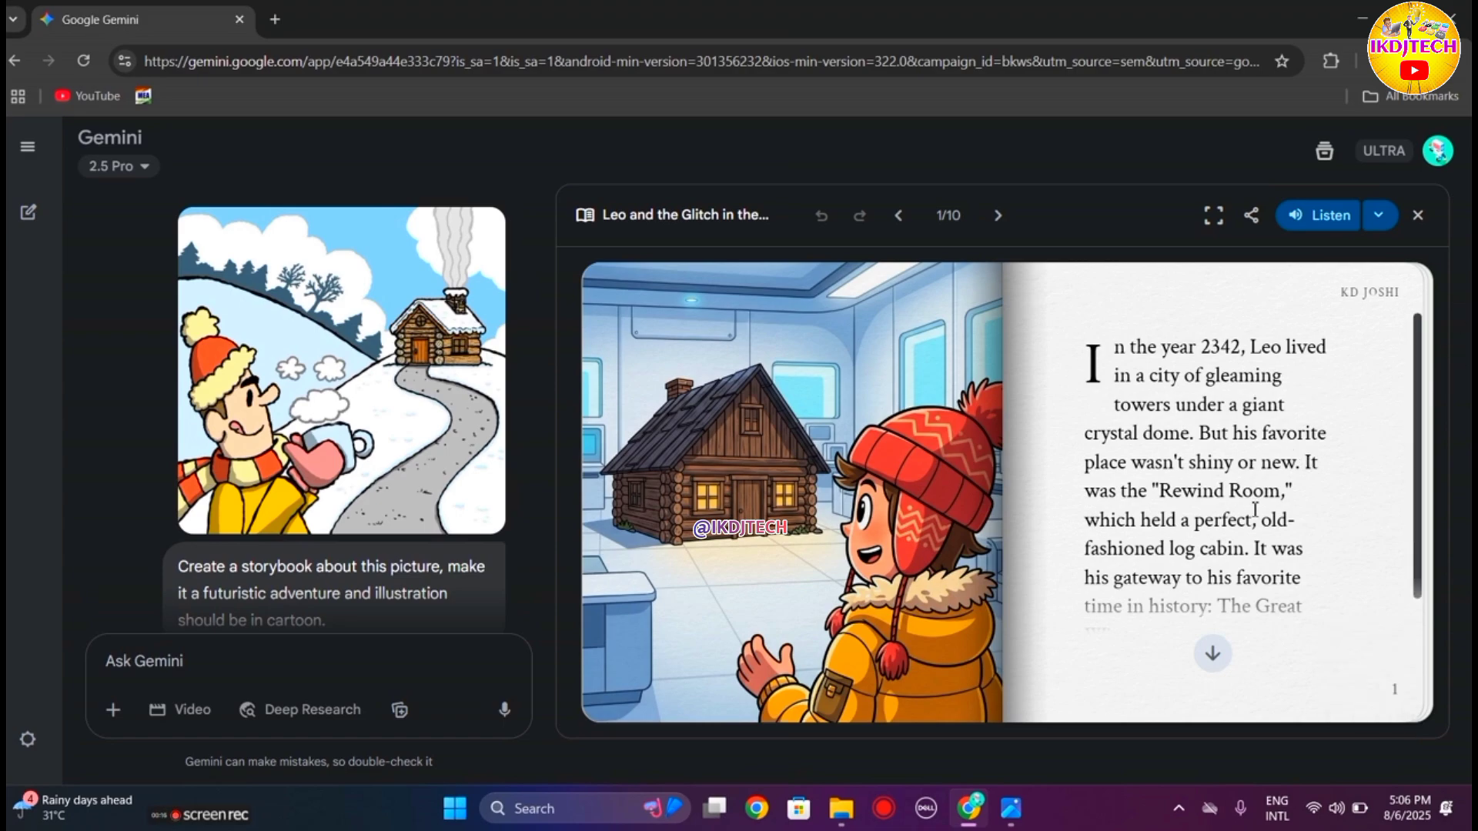
left_click(1233, 552)
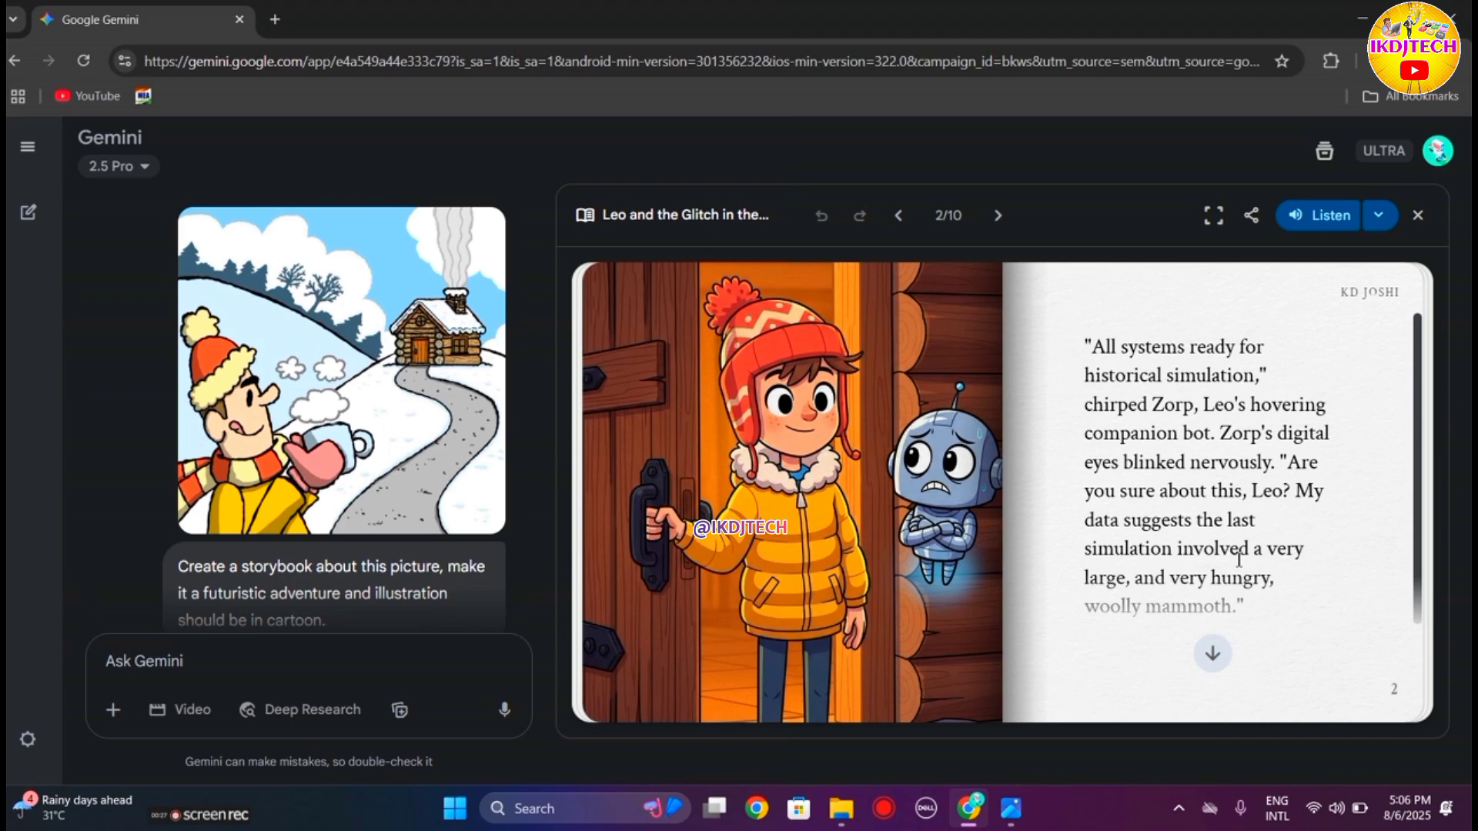
left_click(1239, 559)
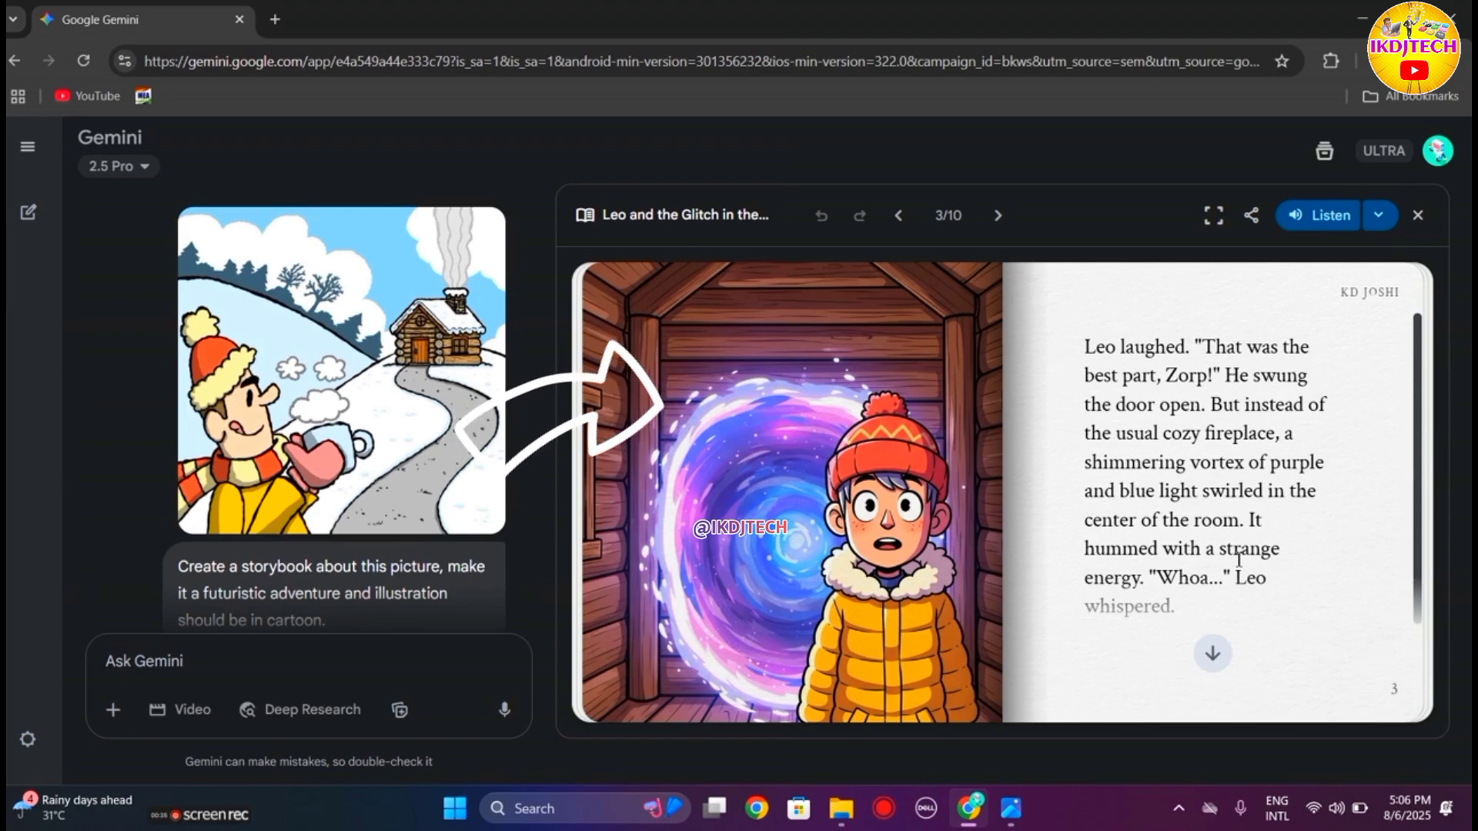
left_click(1301, 558)
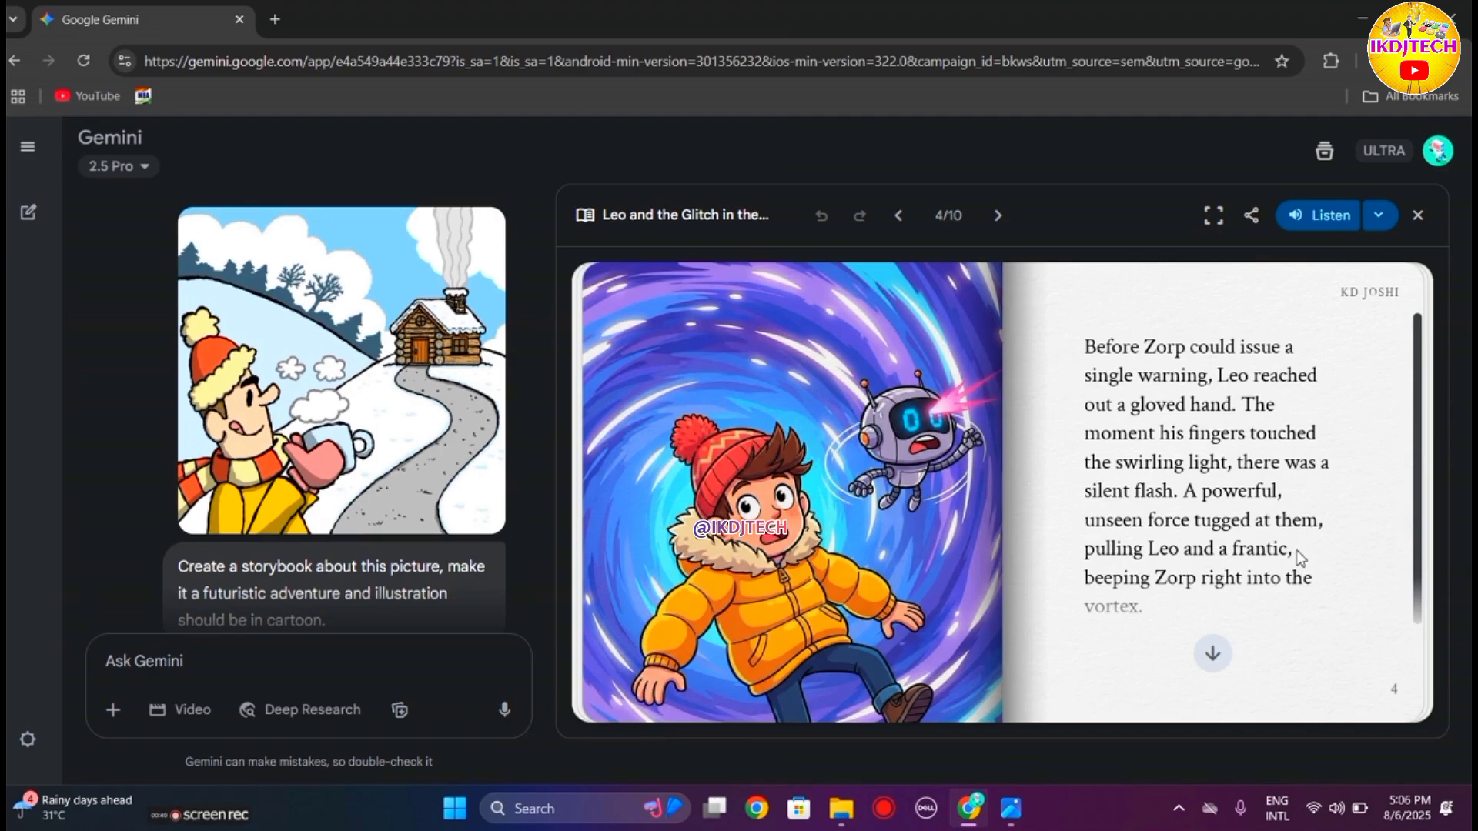
left_click(1301, 558)
left_click(1301, 558)
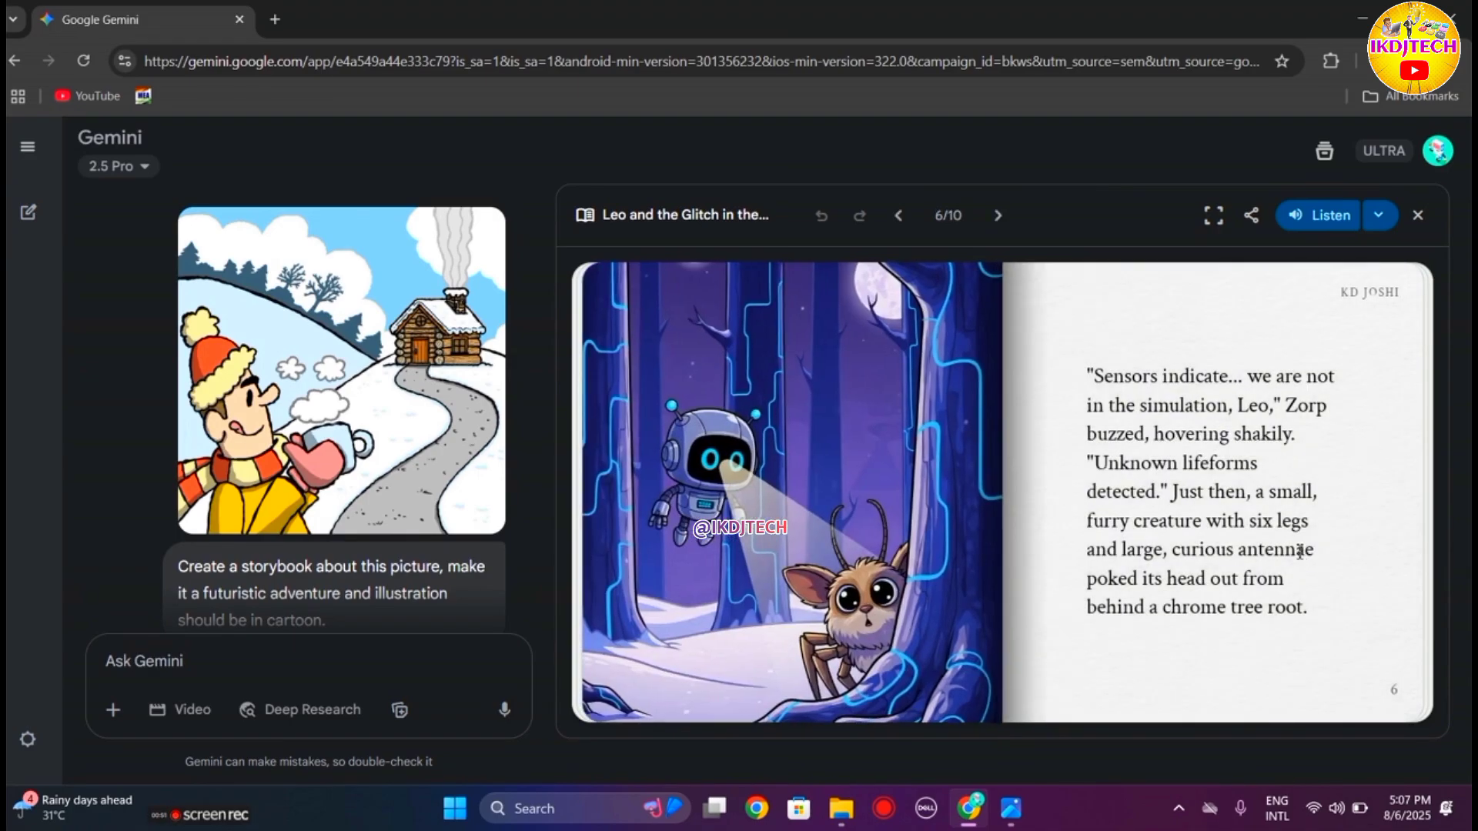
left_click(1301, 558)
left_click(1301, 558)
left_click(1301, 558)
left_click(1301, 558)
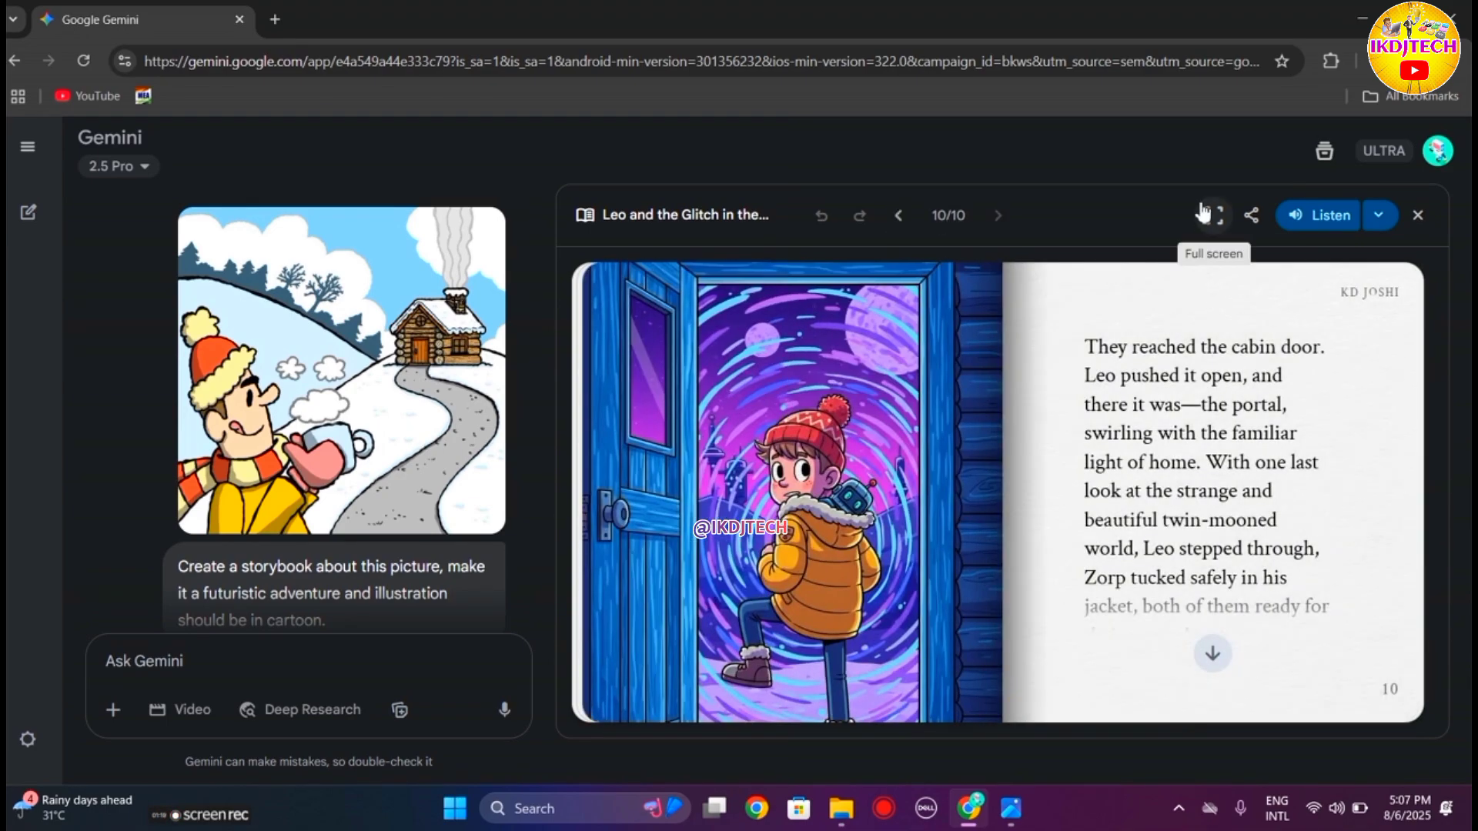
Step: Show the storybook full screen and play its read-aloud narration
left_click(1215, 219)
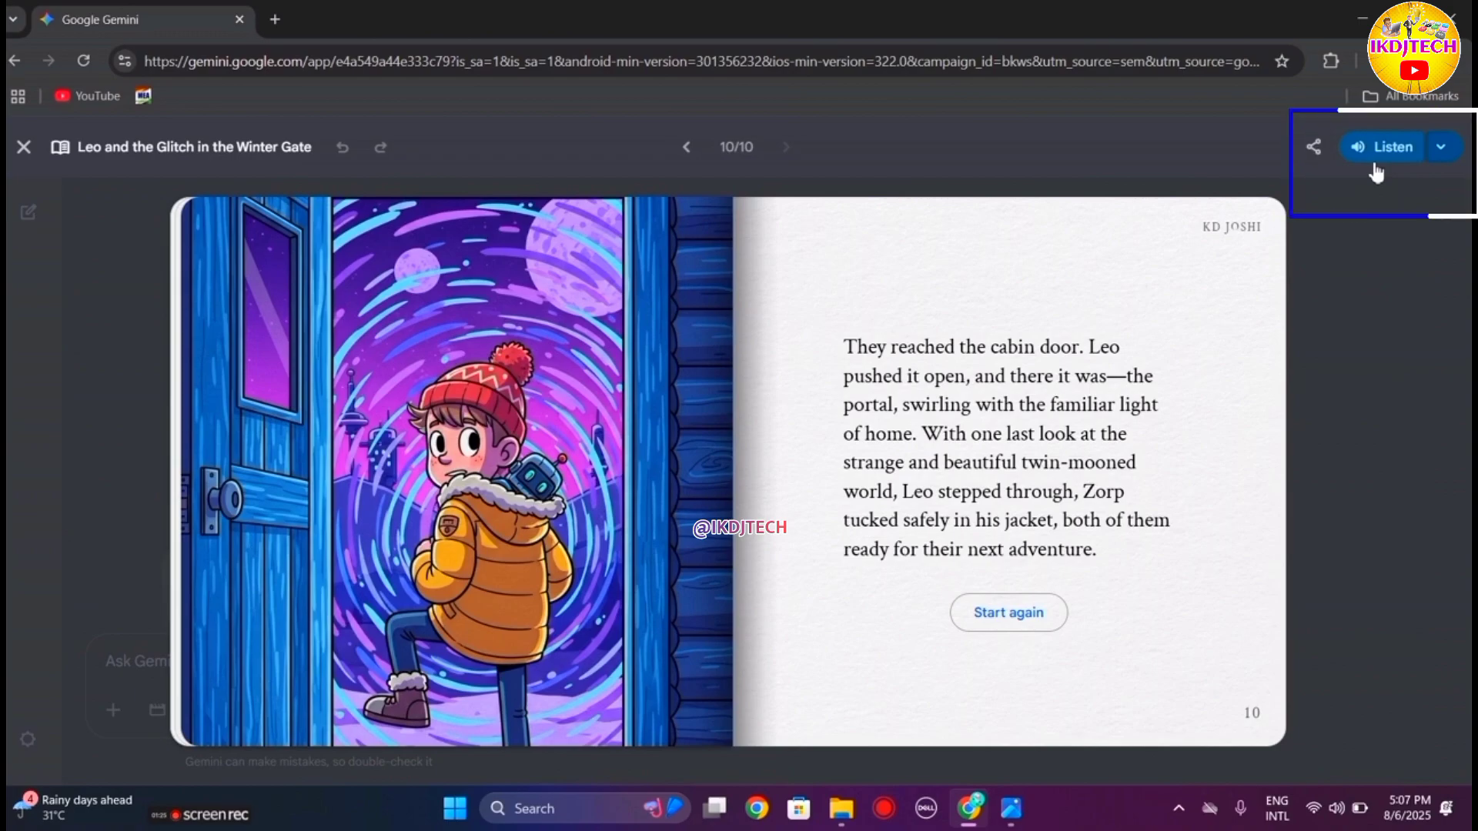
left_click(1376, 165)
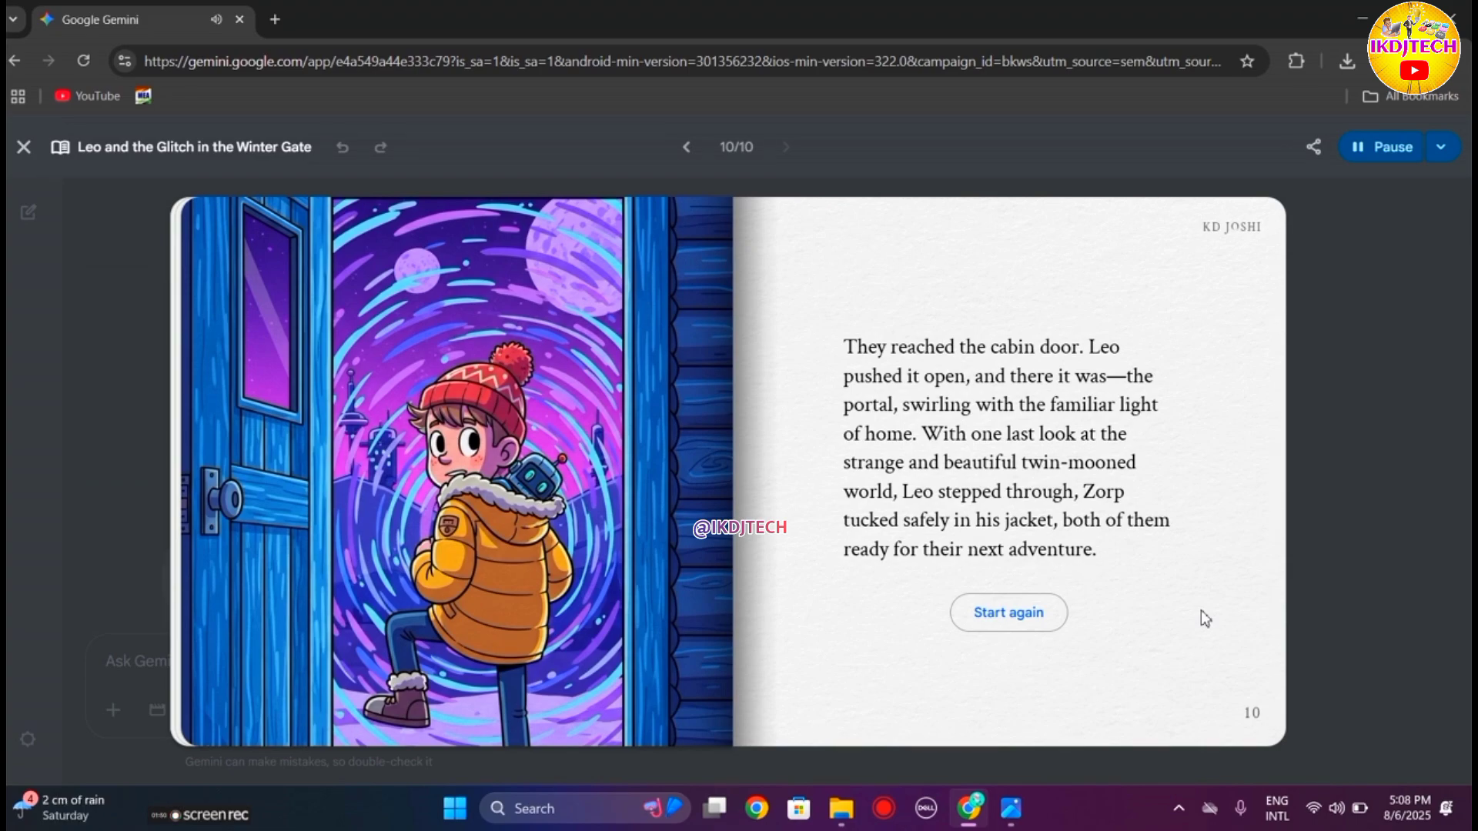
Step: Exit full screen and turn back to page 9 of 10
left_click(24, 146)
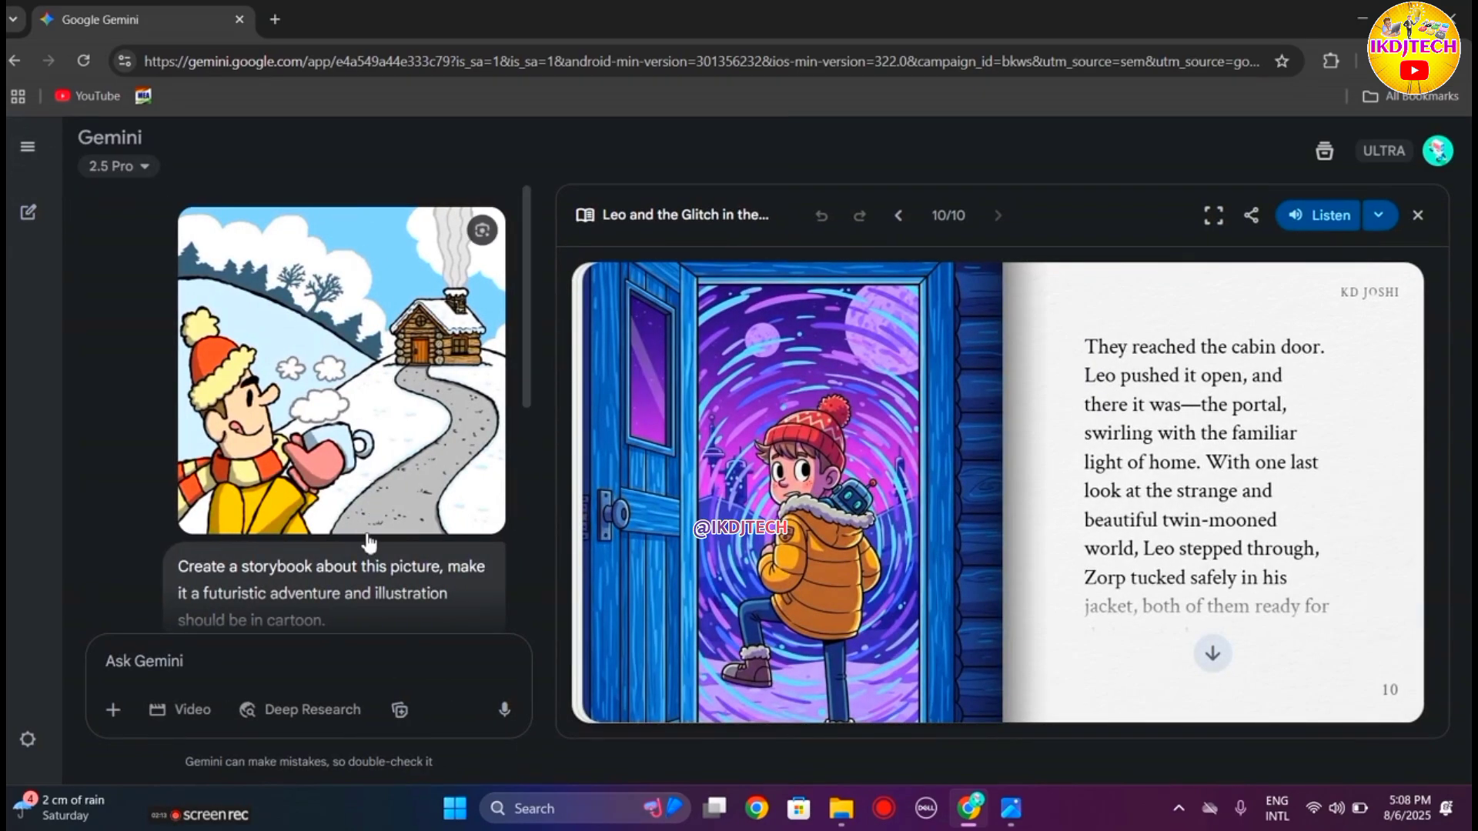
left_click(705, 625)
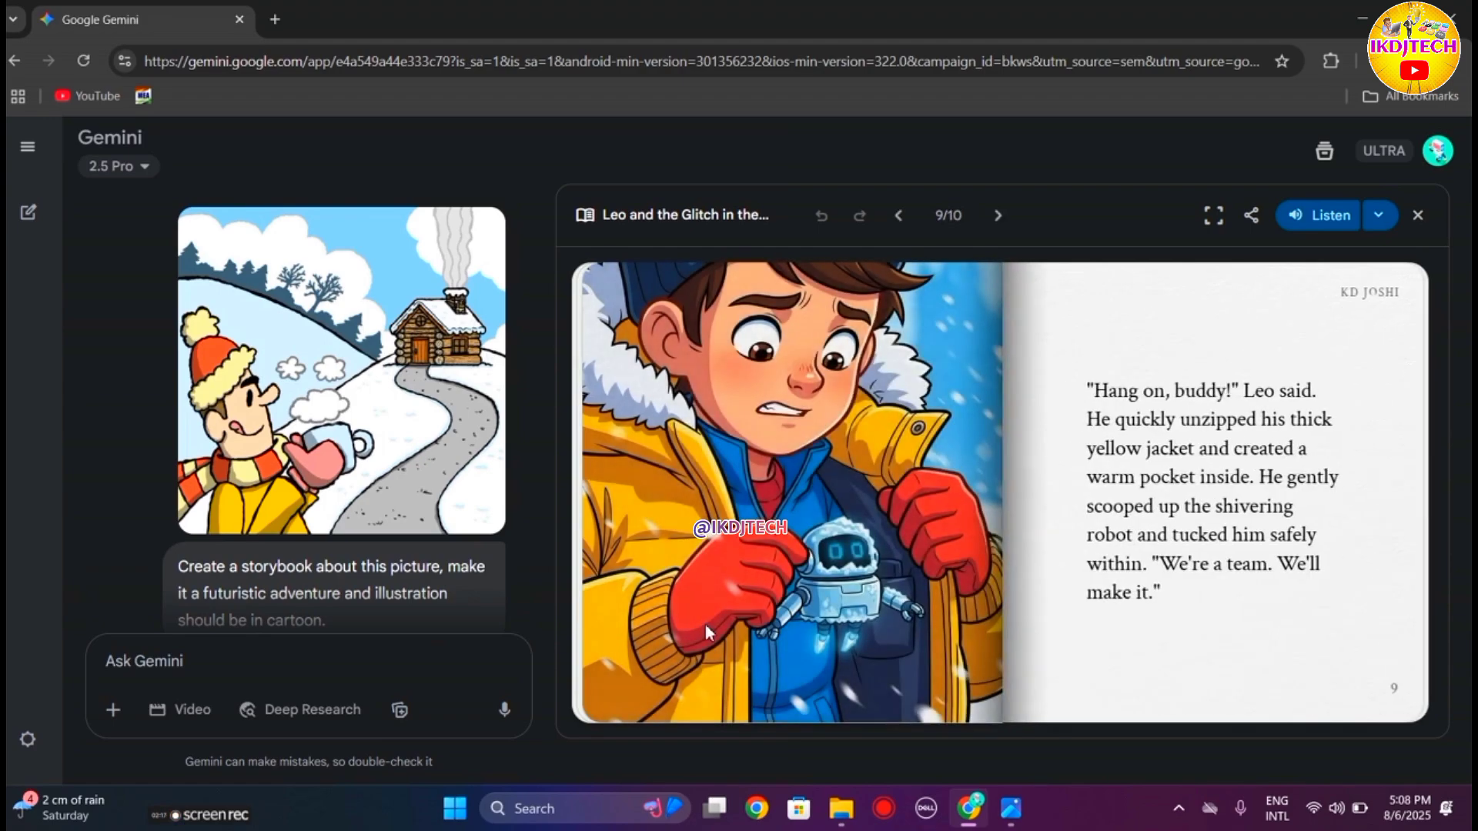